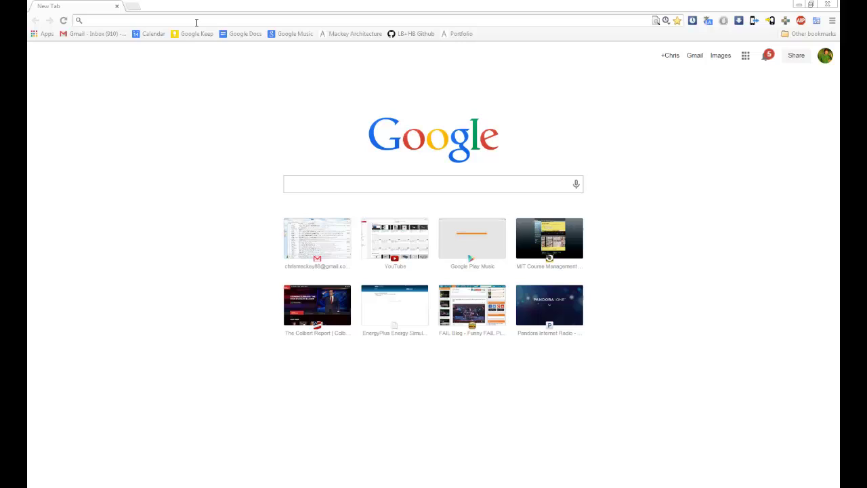
Search Google for 'energyplus' and open the Building Technologies Office: EnergyPlus result.
type("energy")
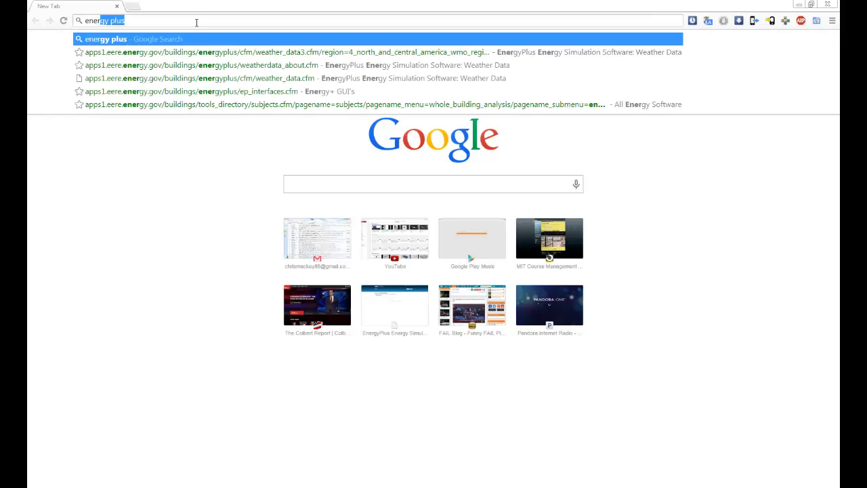
type("plus")
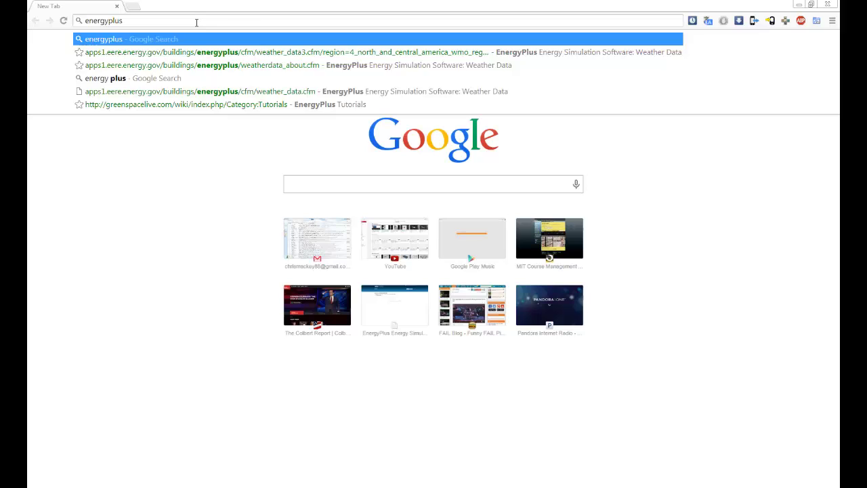
key("Return")
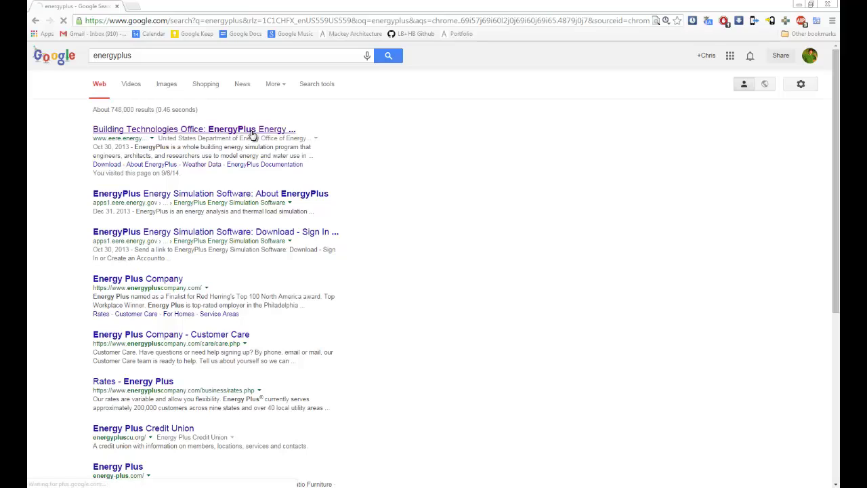
left_click(250, 133)
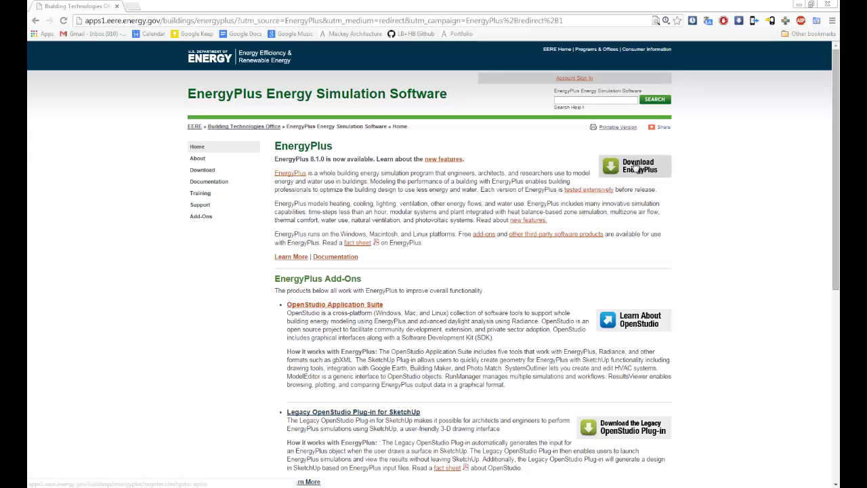
From Download EnergyPlus, sign in as a returning user with the saved account e-mail and password.
left_click(613, 170)
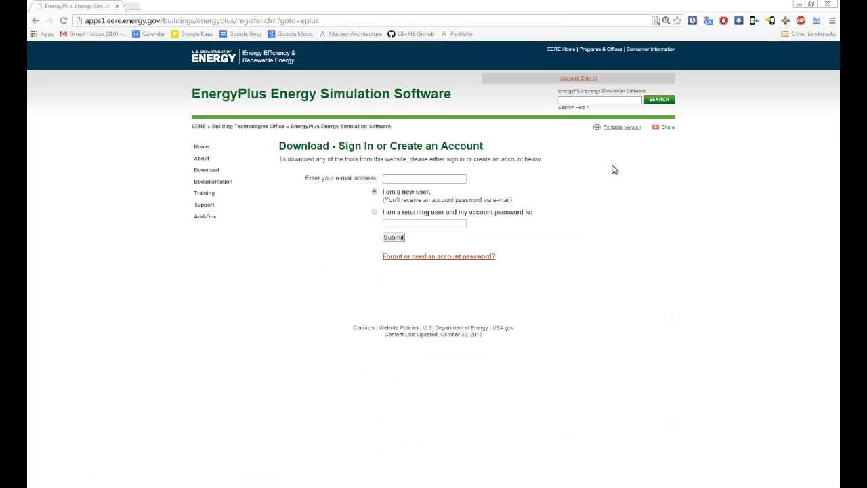
left_click(448, 177)
left_click(444, 180)
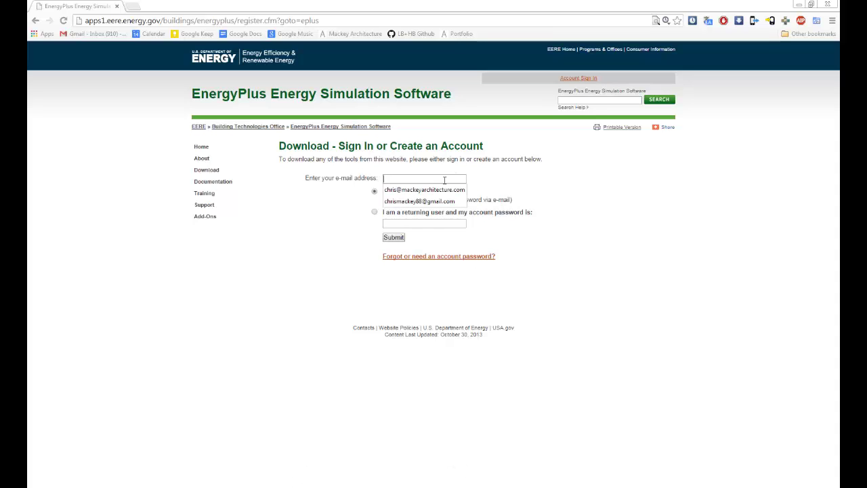
left_click(425, 190)
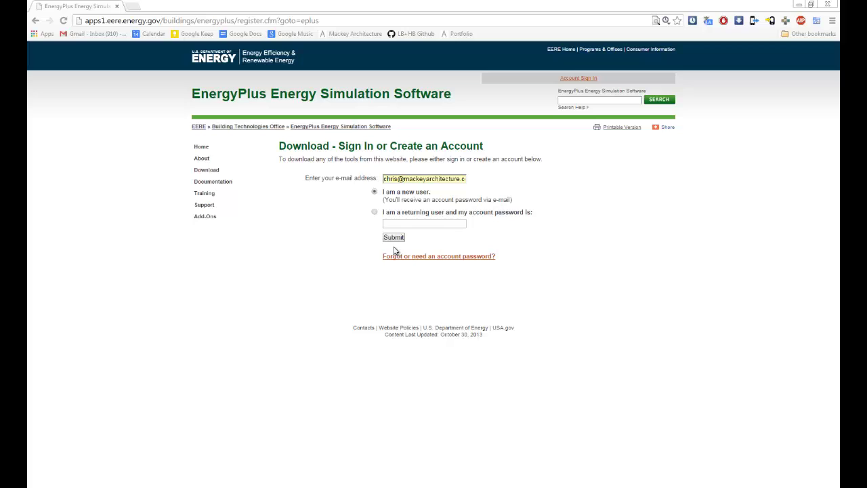
left_click(426, 224)
type("*")
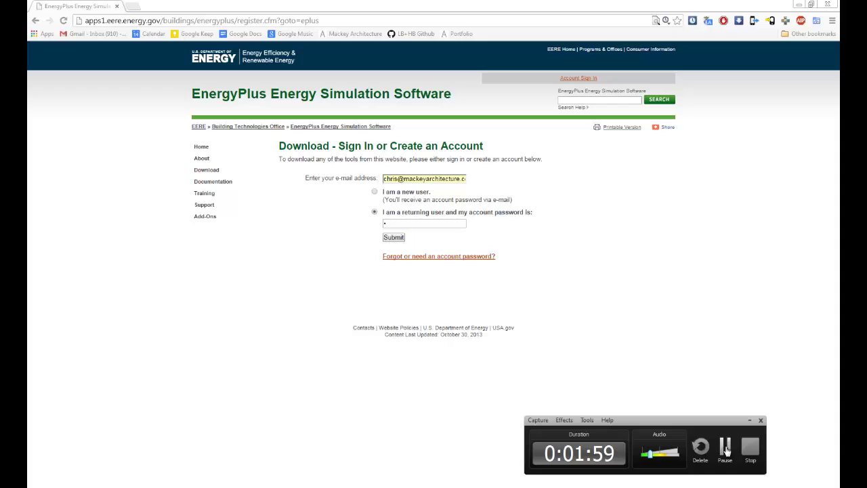
left_click(725, 447)
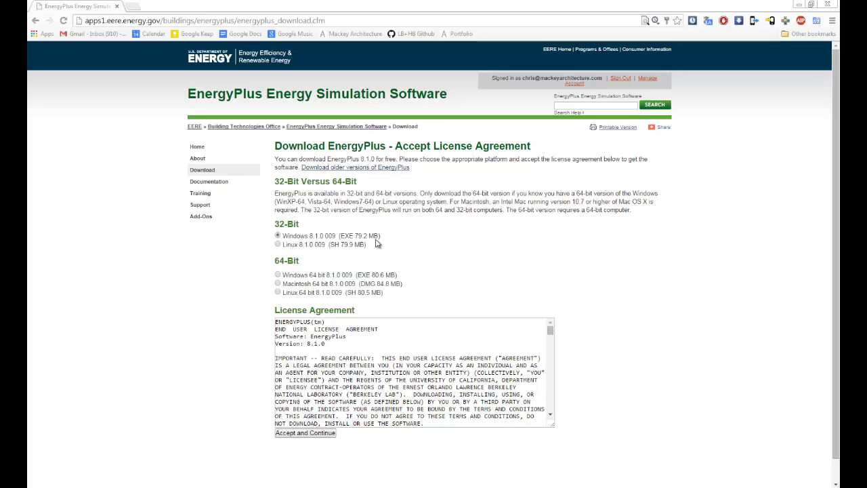
Accept the Windows 8.1.0.009 license, then download and launch SetEPlusV810009-win.exe.
scroll(567, 243, "down", 1)
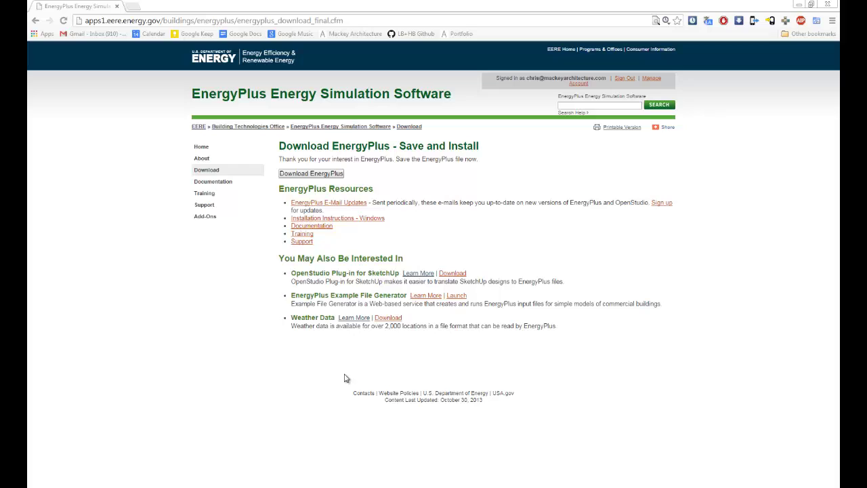
left_click(312, 174)
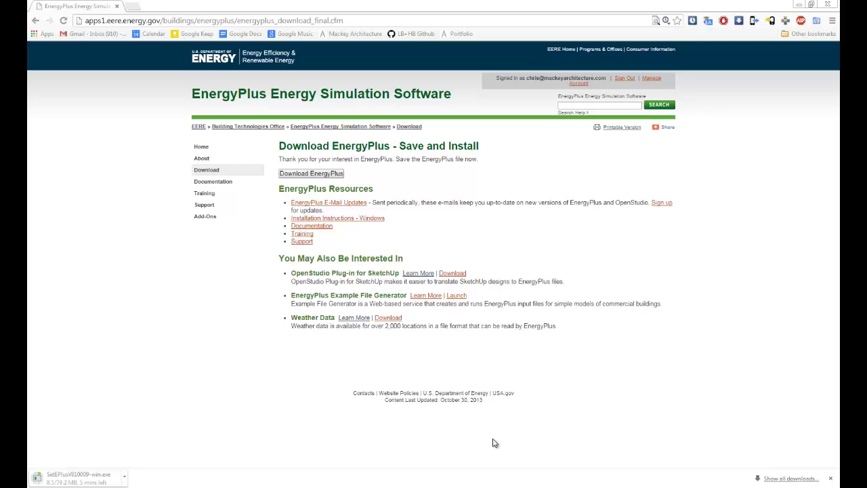
left_click(724, 451)
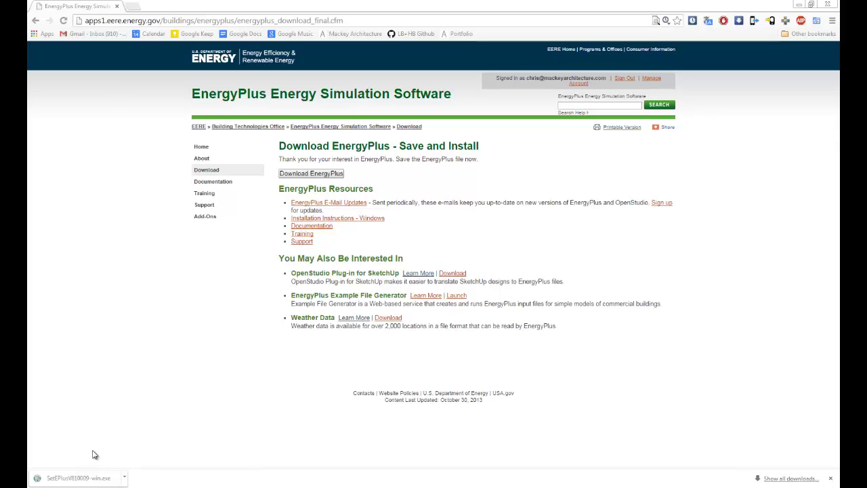
left_click(72, 478)
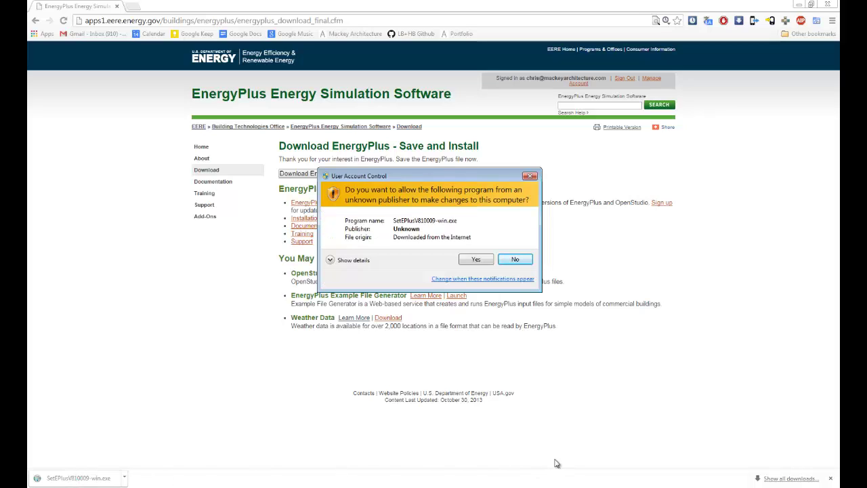
Install EnergyPlus 8.1 into C:\EnergyPlusV8-1-0 with default shortcuts, accepting the license, and finish.
left_click(478, 261)
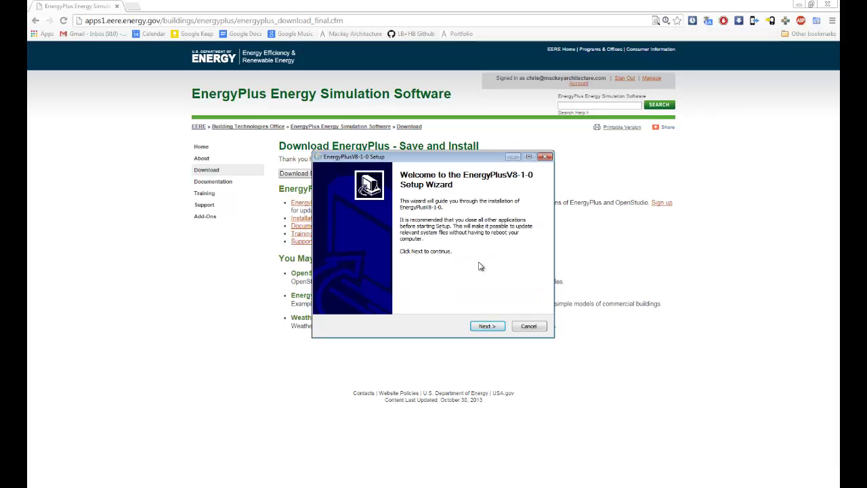
left_click(482, 326)
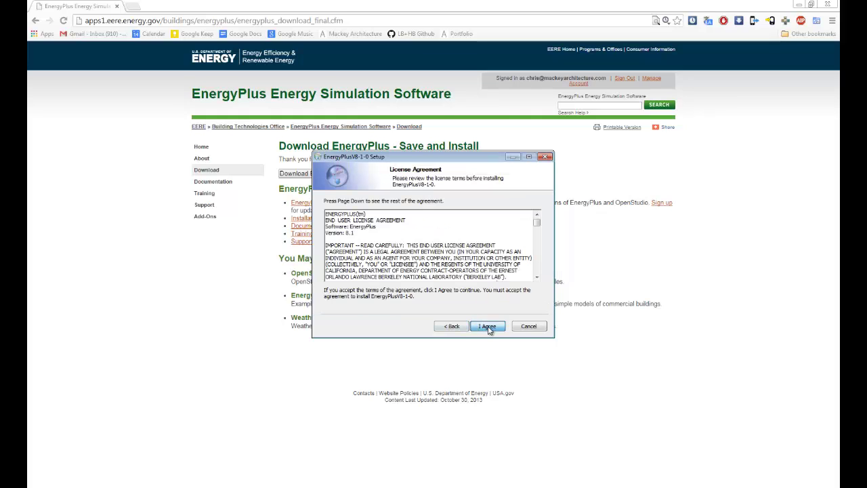
left_click(488, 327)
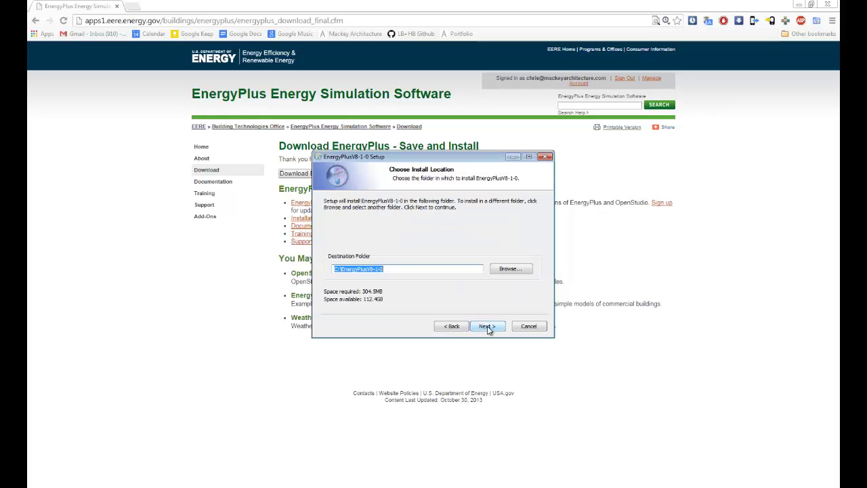
left_click(389, 272)
left_click(487, 326)
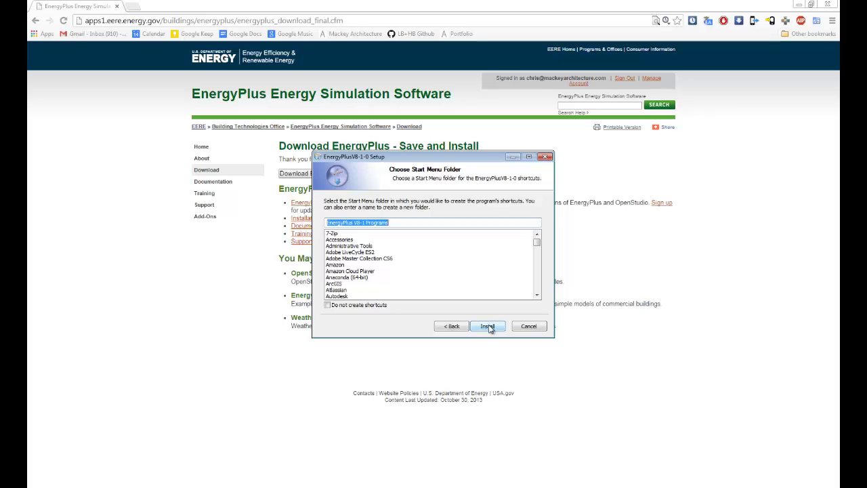
left_click(487, 326)
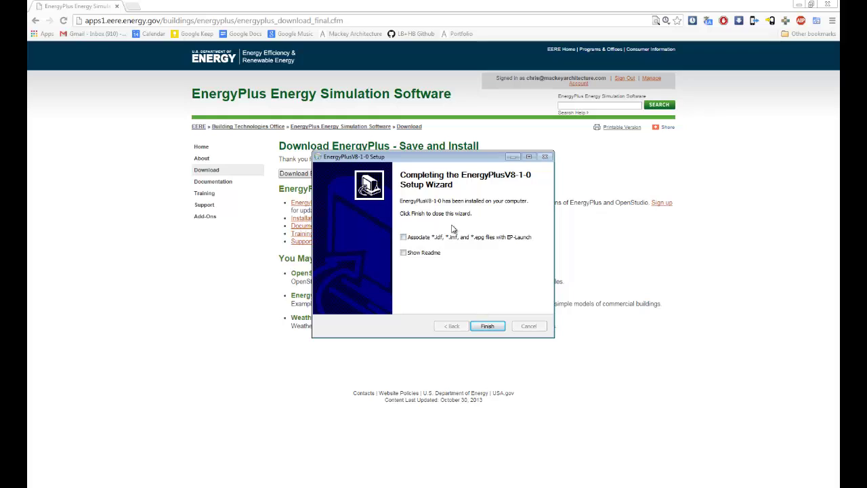
left_click(486, 327)
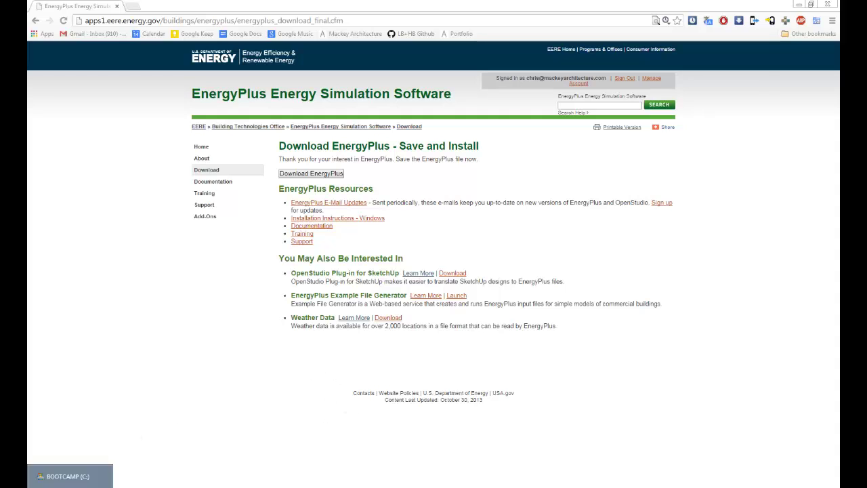
Browse to the BOOTCAMP (C:) drive and open the EnergyPlusV8-1-0 folder to view its 33 items.
left_click(126, 483)
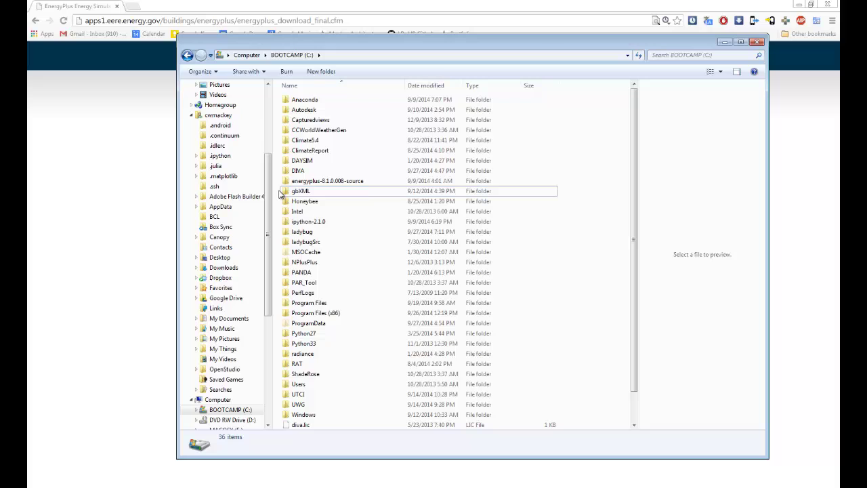
left_click(247, 55)
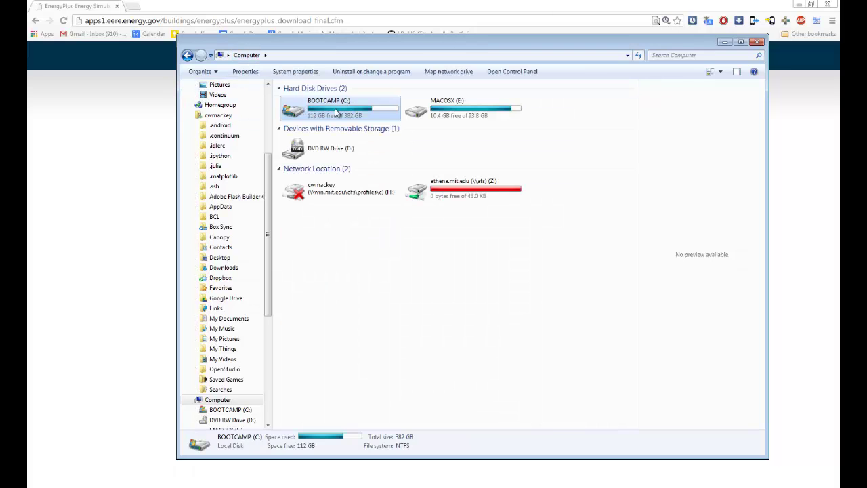
double_click(338, 114)
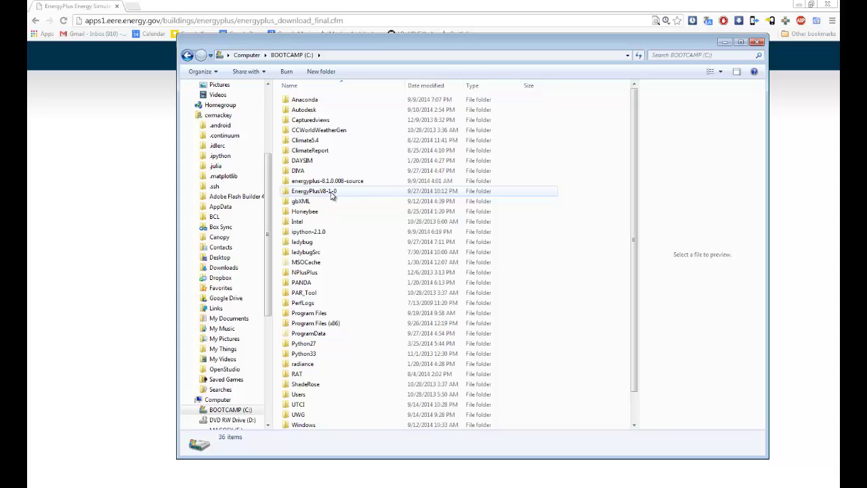
double_click(327, 192)
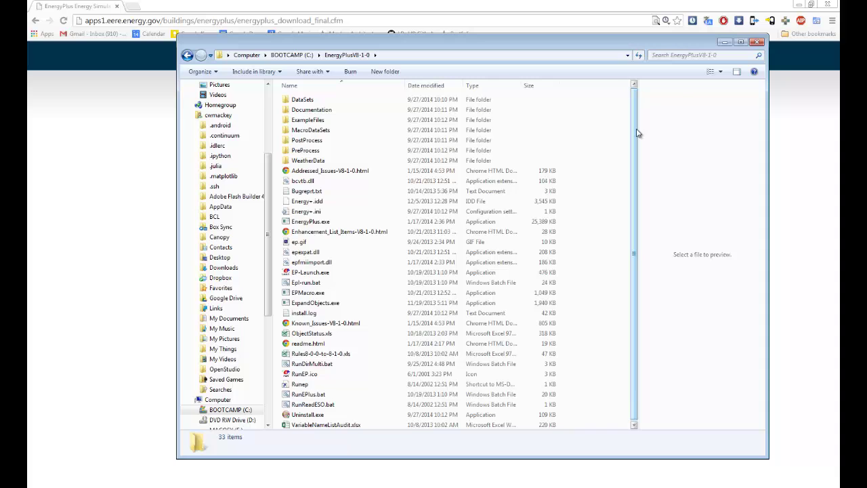
Close the EnergyPlus folder and bring up Mackey Residence Energy Model.3dm, orbiting and panning the site.
left_click(757, 42)
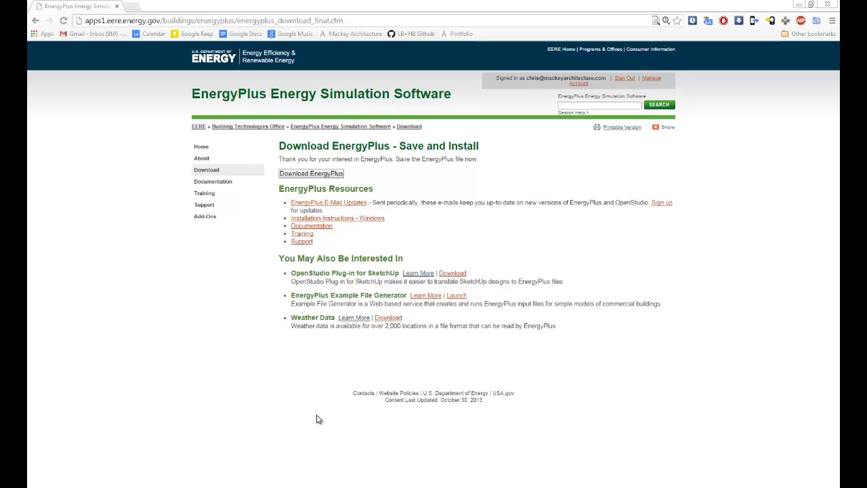
mouse_move(220, 487)
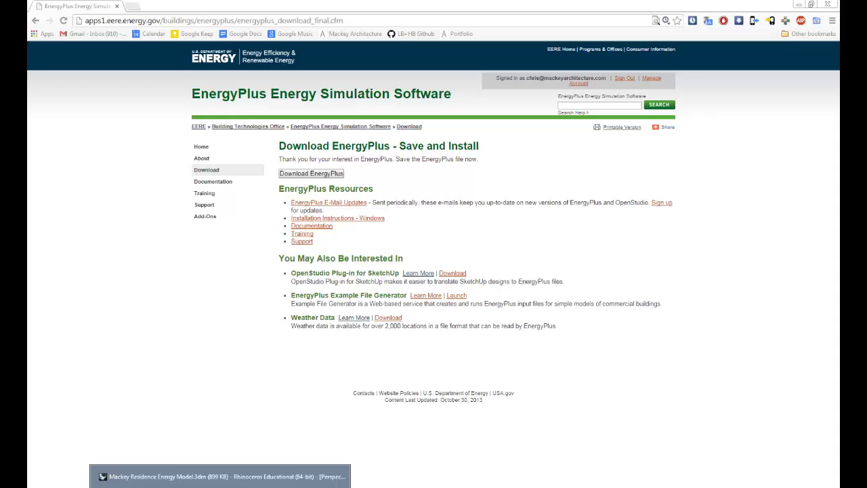
left_click(225, 477)
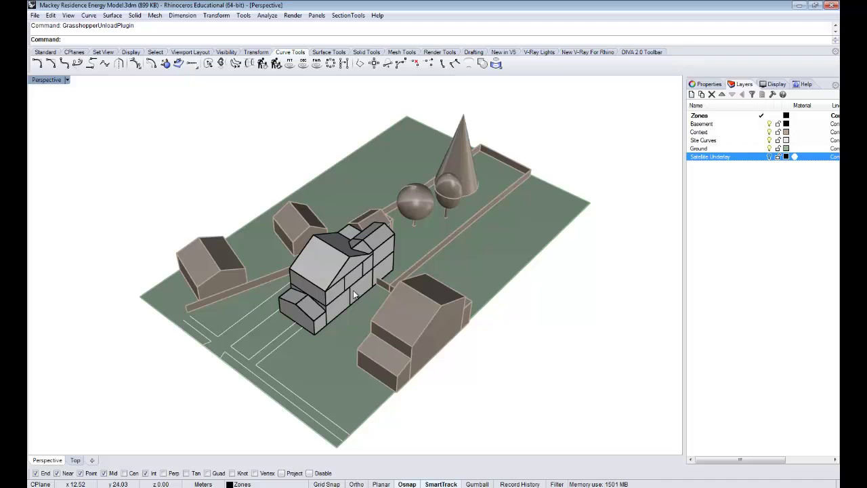
mouse_move(358, 283)
right_mouse_down()
mouse_move(460, 254)
mouse_move(544, 255)
mouse_move(353, 278)
mouse_move(364, 285)
right_mouse_up()
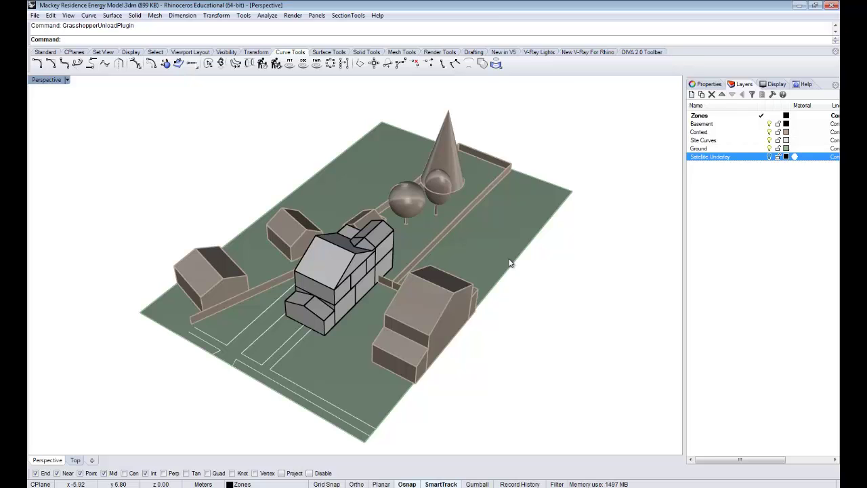
right_click_drag(519, 268, 461, 275, "shift")
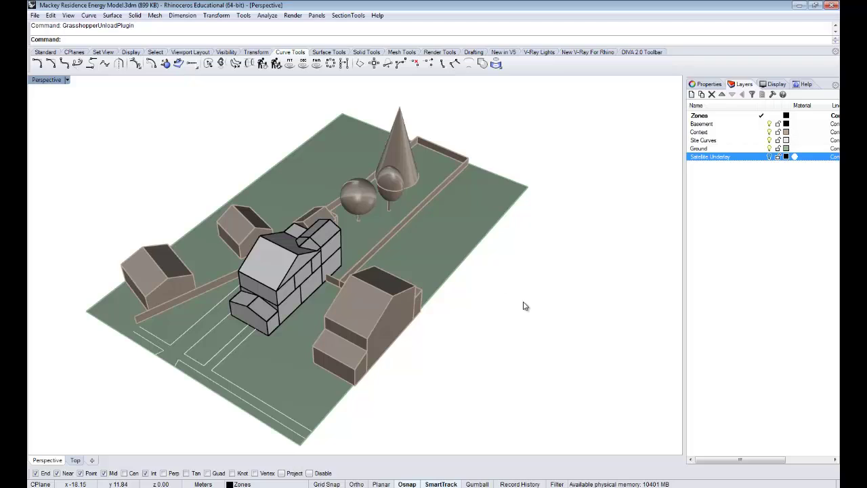
Run the Grasshopper command, reframe the site in the viewport, and shift the editor slightly right.
type("Grasshopper")
key("Return")
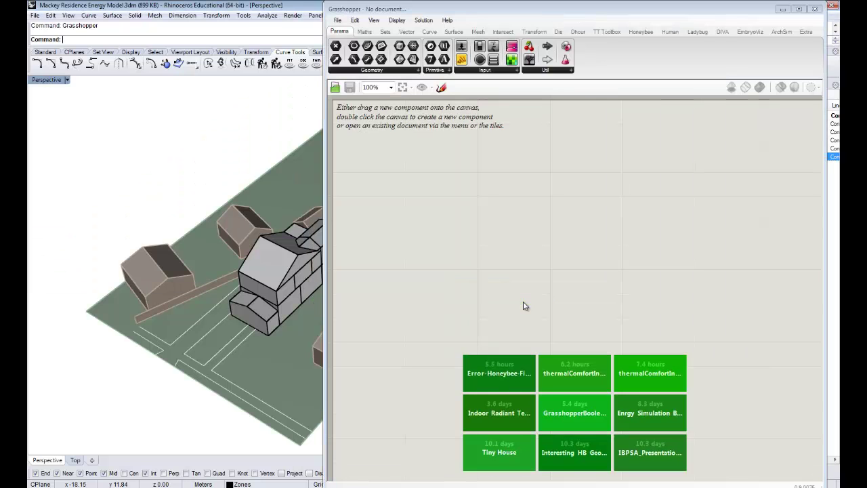
scroll(267, 264, "down", 4)
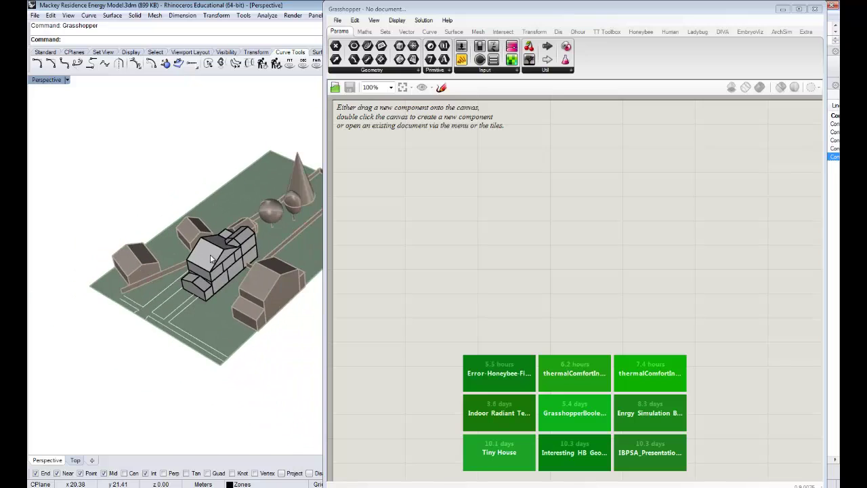
right_click_drag(210, 254, 183, 275)
scroll(179, 277, "up", 3)
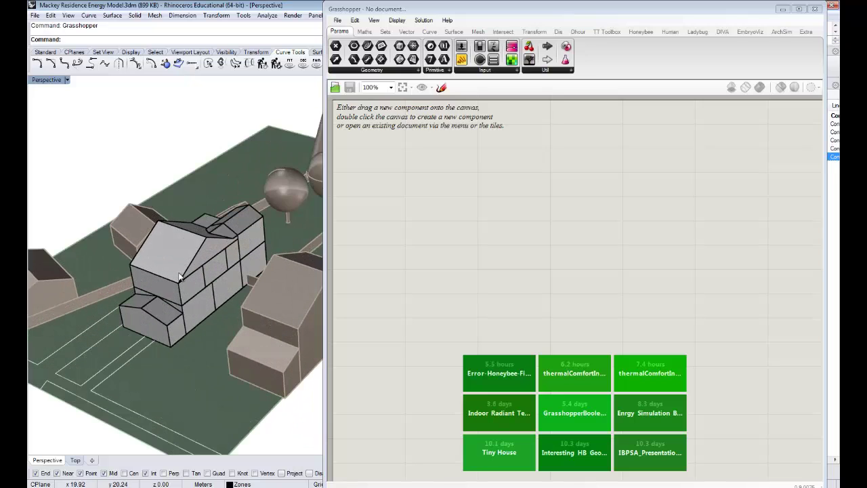
right_click_drag(178, 311, 223, 318)
scroll(204, 286, "down", 2)
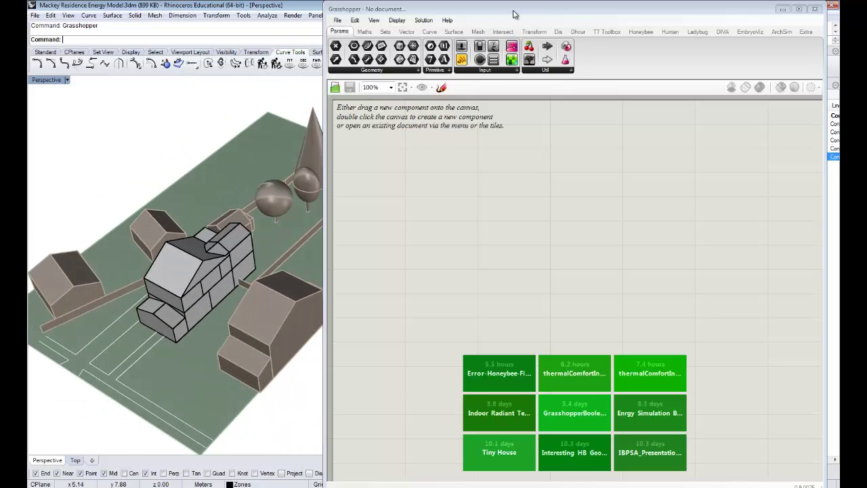
left_click_drag(512, 16, 522, 13)
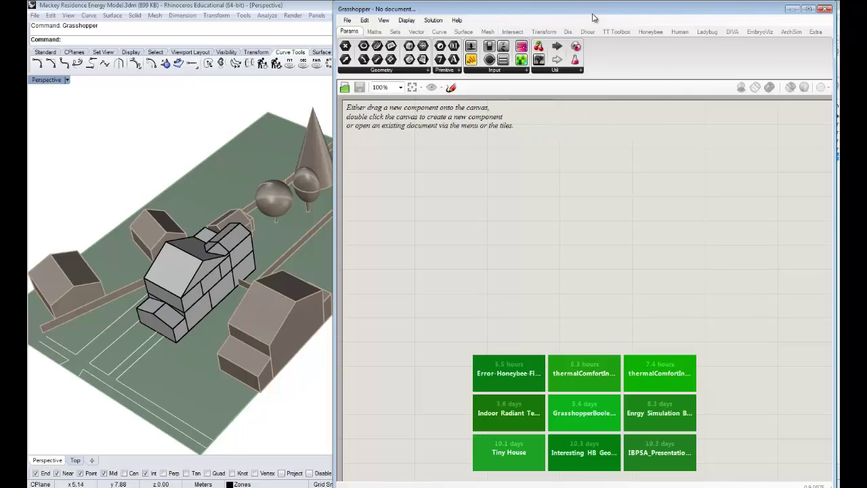
Drag the Ladybug component (0.0.58) from the Ladybug tab onto the canvas's top-left area.
left_click(661, 32)
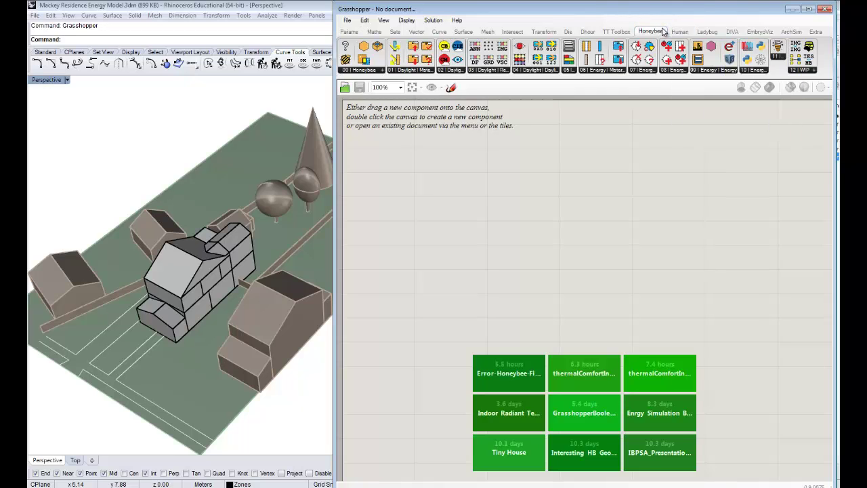
left_click(707, 33)
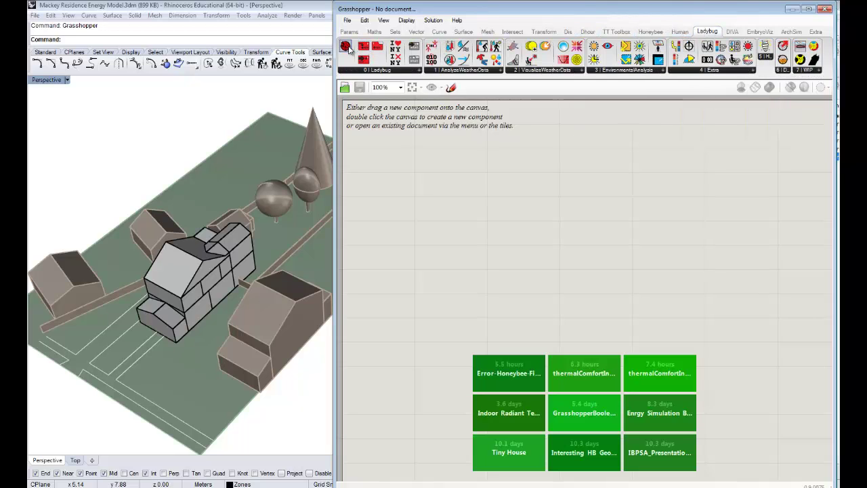
left_click_drag(346, 47, 388, 140)
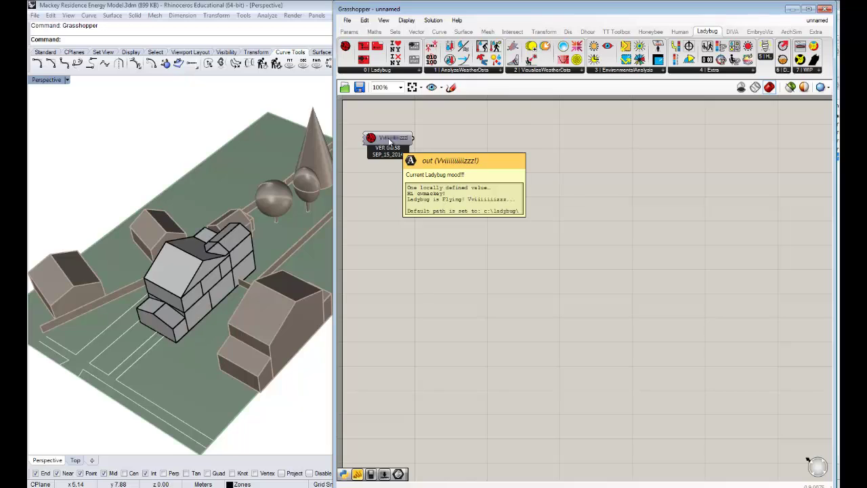
left_click_drag(389, 141, 371, 124)
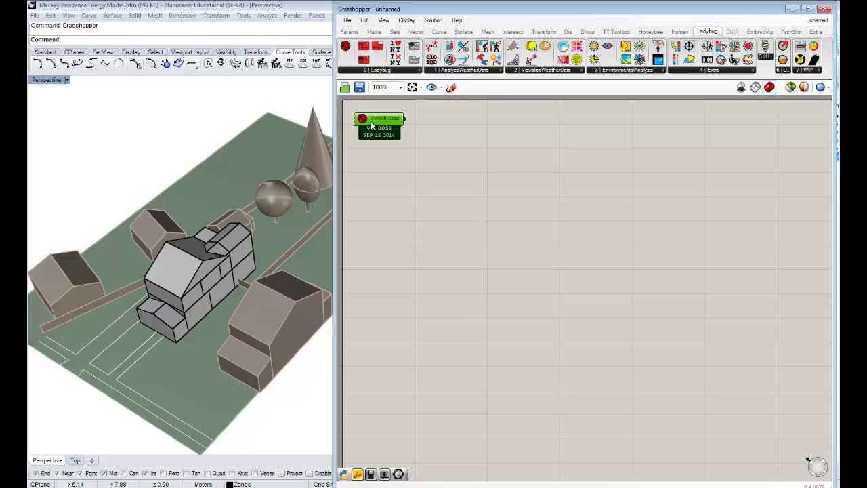
mouse_move(372, 124)
left_click(423, 140)
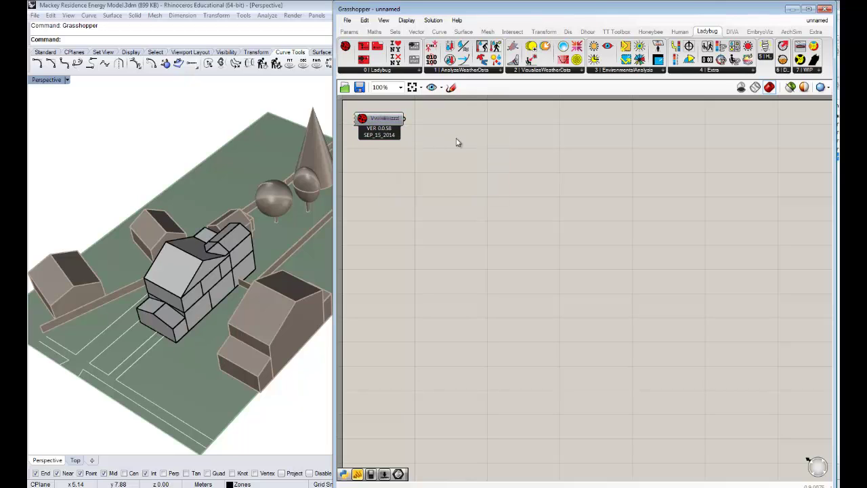
Drag the Honeybee component (0.0.55) from the 00 | Honeybee panel below the Ladybug component.
left_click(651, 32)
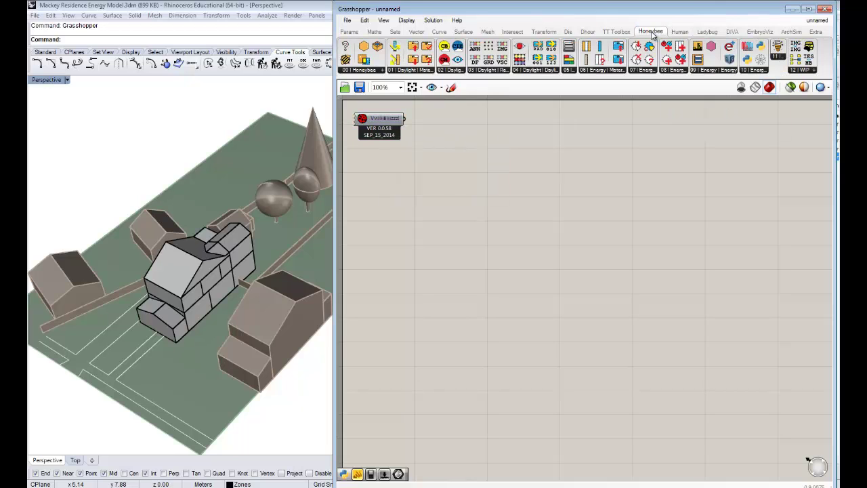
left_click_drag(350, 79, 368, 147)
left_click_drag(372, 153, 373, 154)
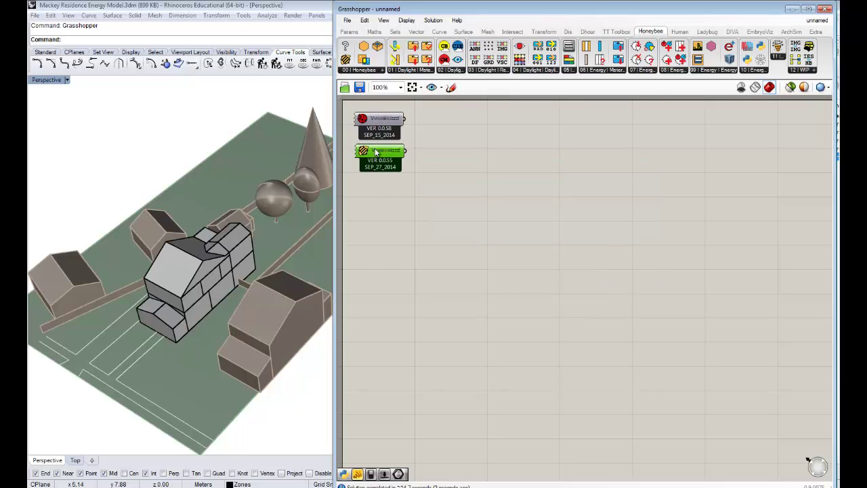
left_click(418, 157)
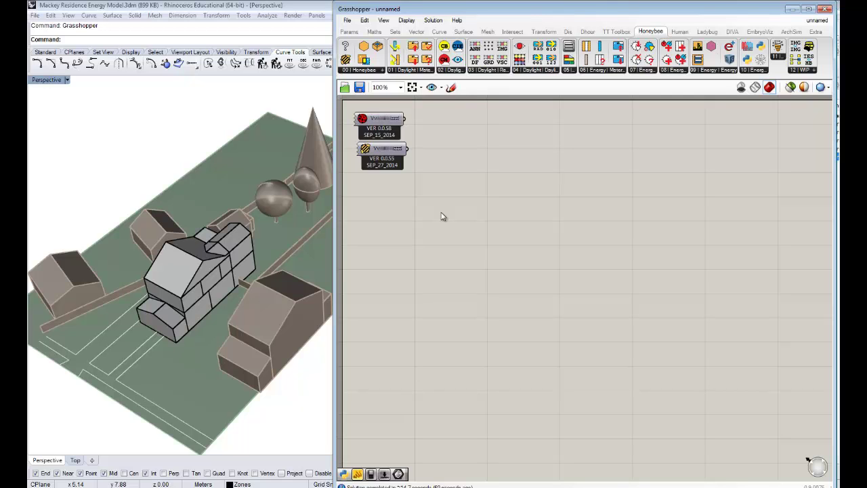
right_click_drag(201, 306, 251, 256)
left_click(199, 300)
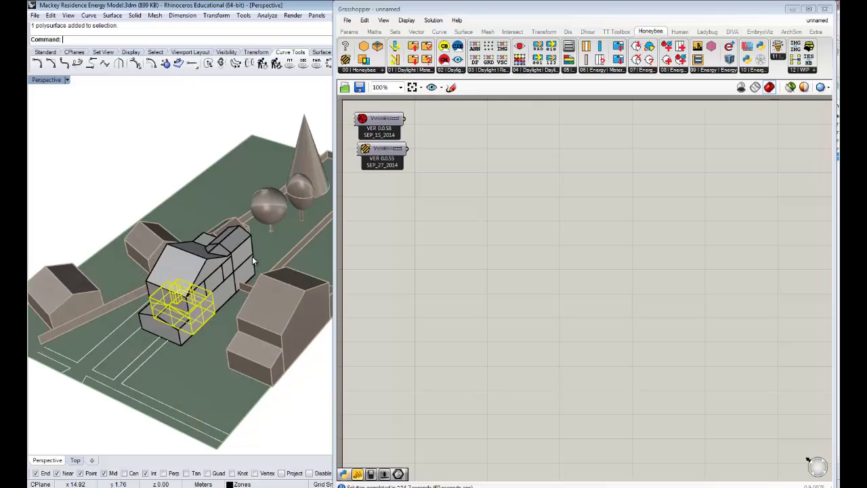
left_click(210, 143)
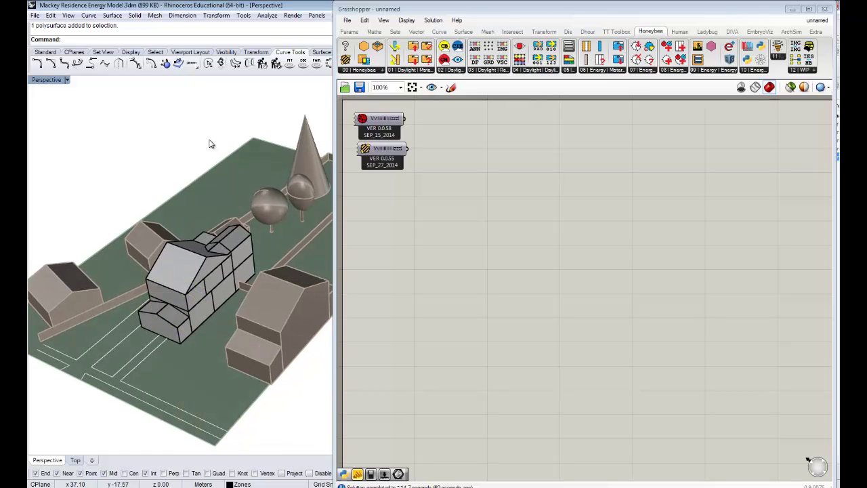